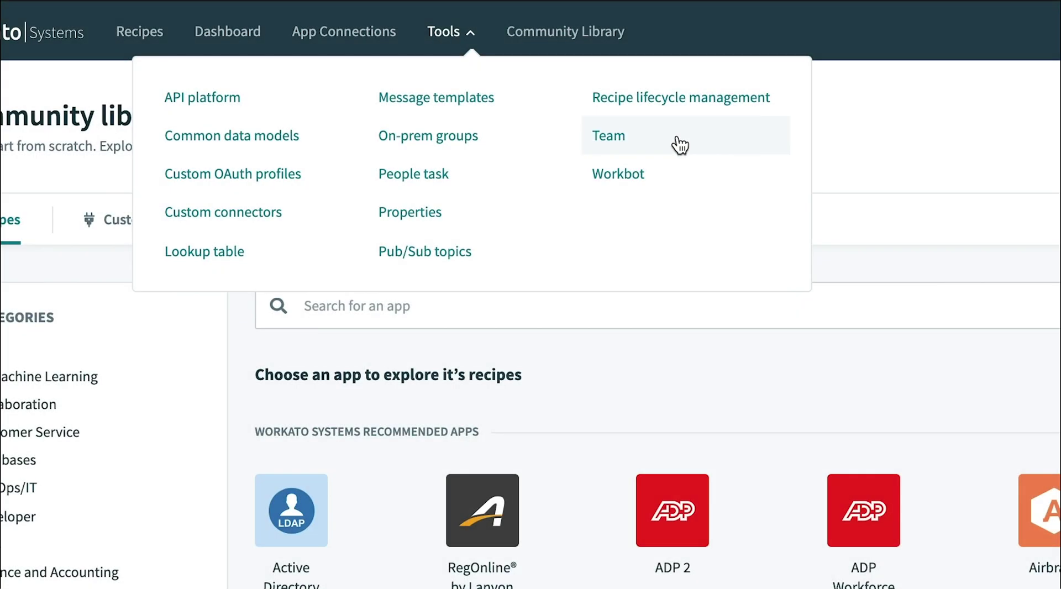
Step: Open the team's Workato Chef role for editing and search its folder access list for "Data Re"
left_click(680, 145)
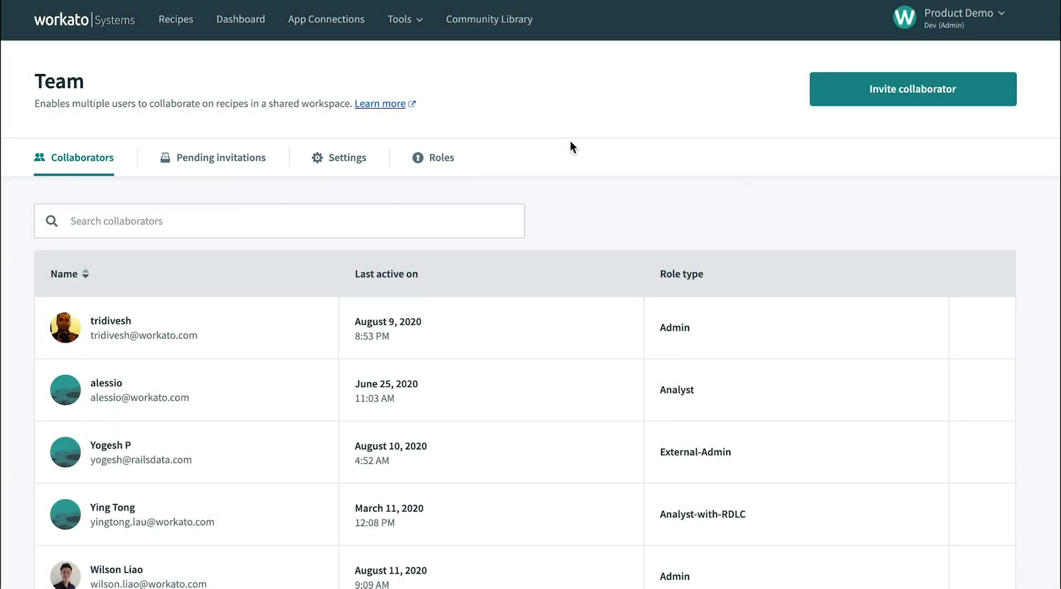
left_click(445, 156)
scroll(588, 169, "down", 4)
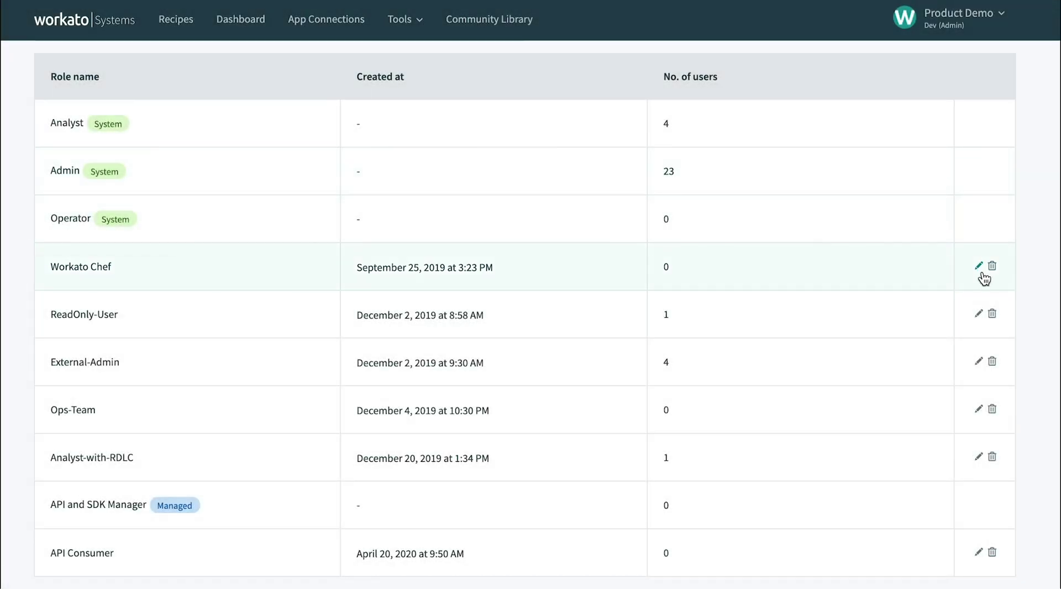
left_click(978, 266)
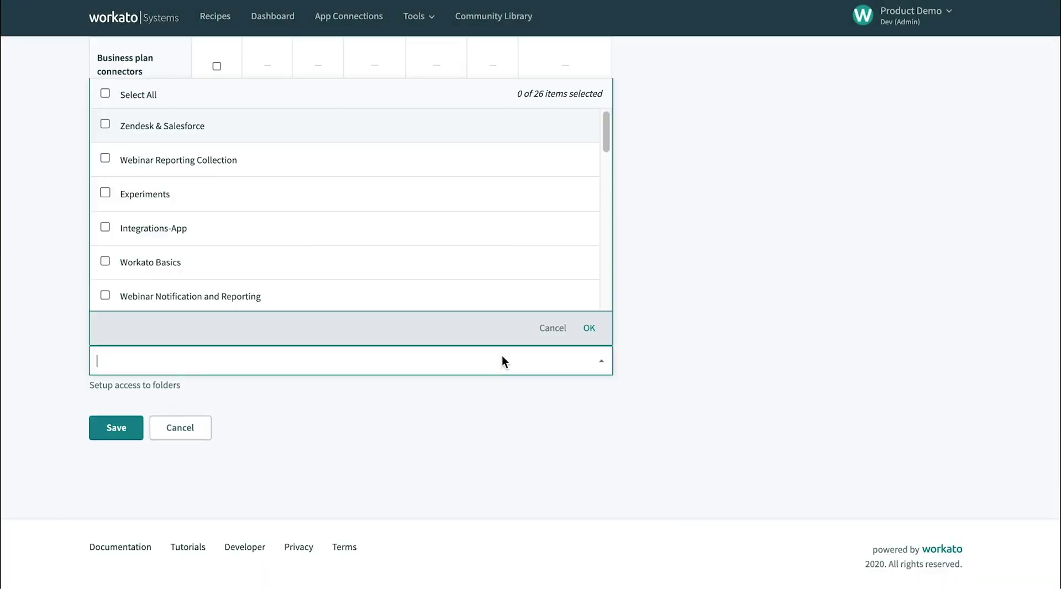
type("Data Re")
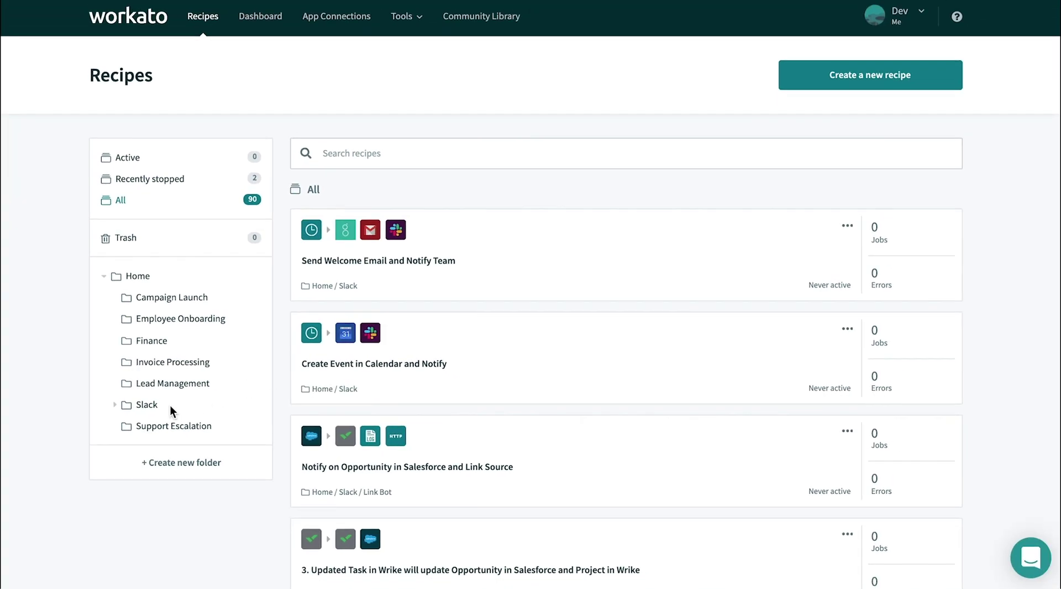
Step: Open the Slack recipes folder and show all of its subfolders and recipes
left_click(171, 407)
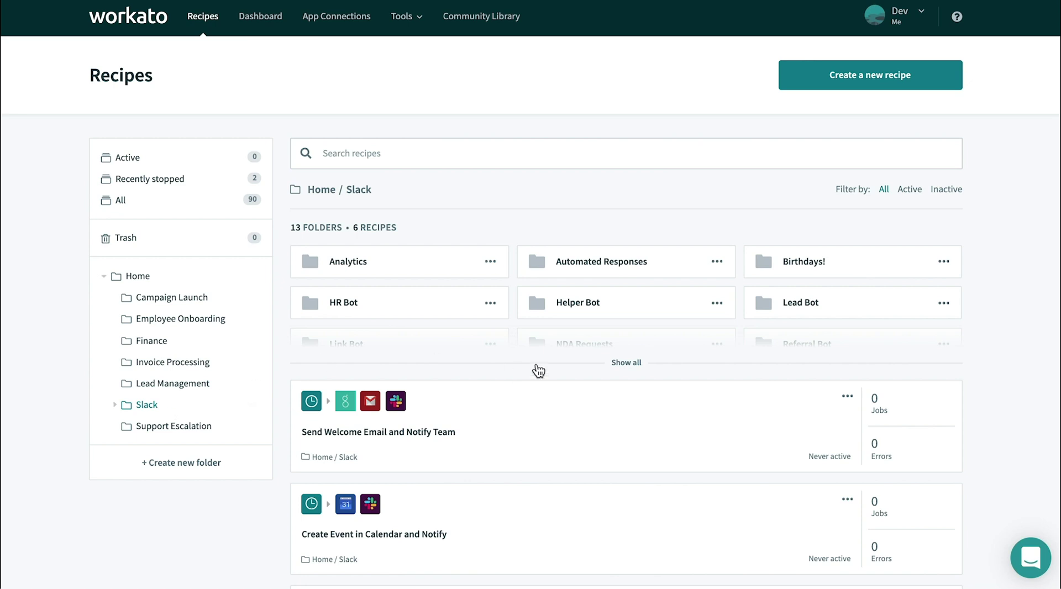
left_click(627, 364)
scroll(991, 215, "down", 1)
scroll(991, 211, "down", 1)
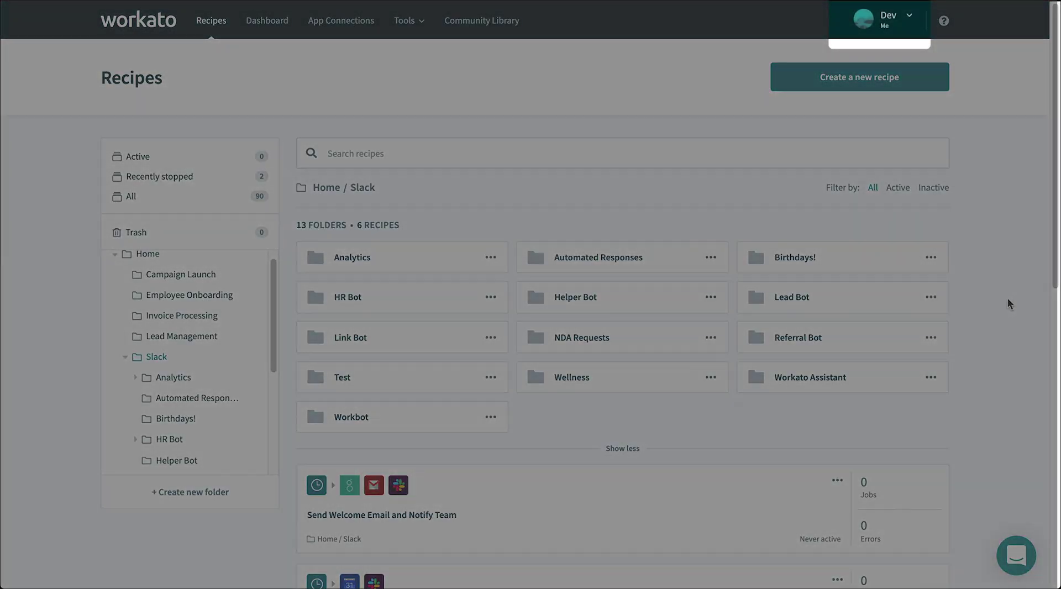
scroll(1007, 304, "down", 3)
scroll(1007, 303, "down", 1)
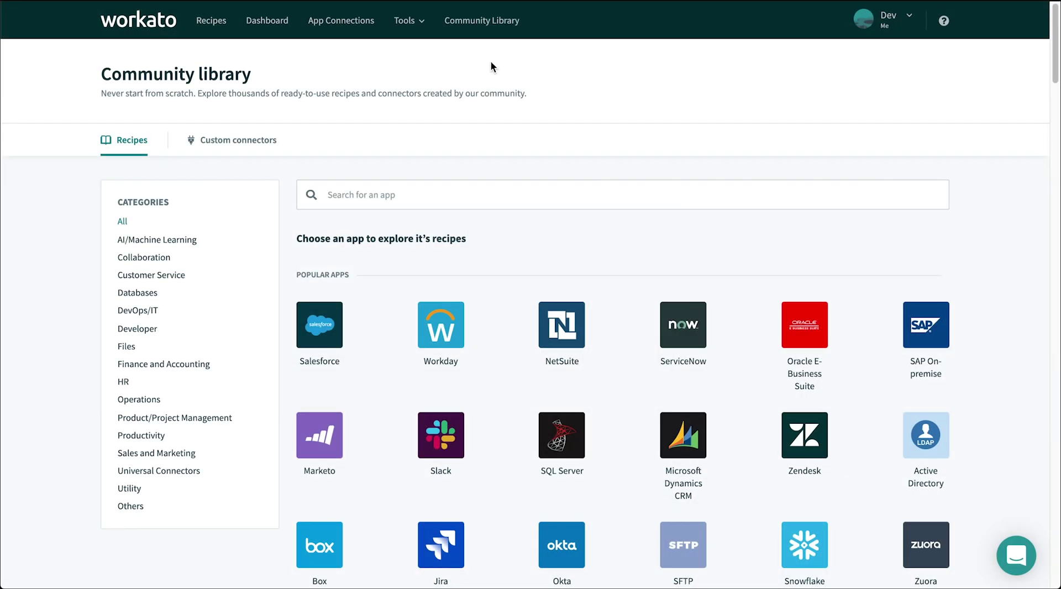
Step: Start a new export manifest in Recipe lifecycle management and name it "Slack Automations"
left_click(417, 26)
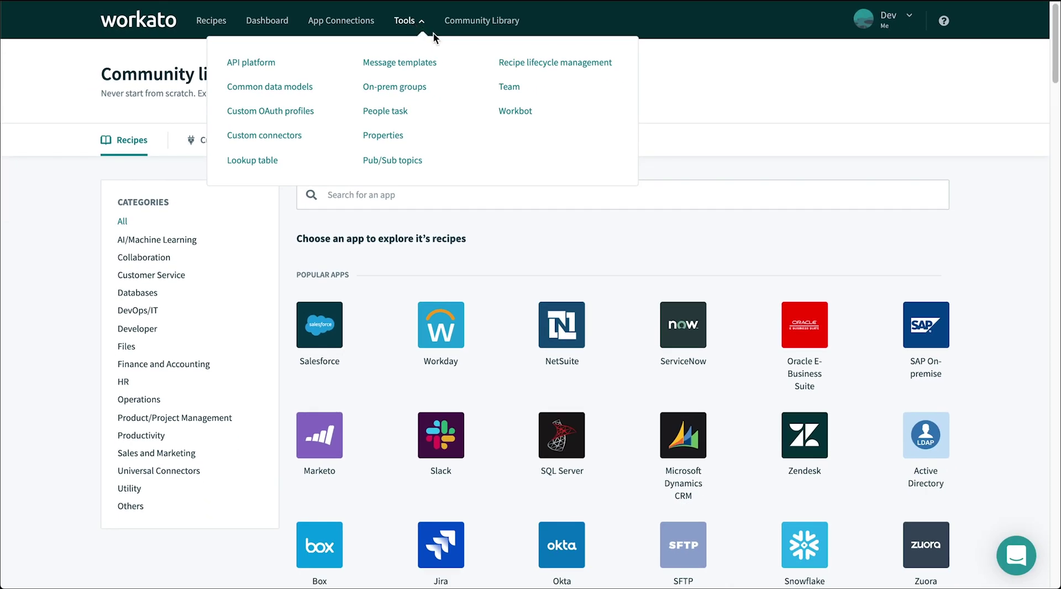
left_click(502, 62)
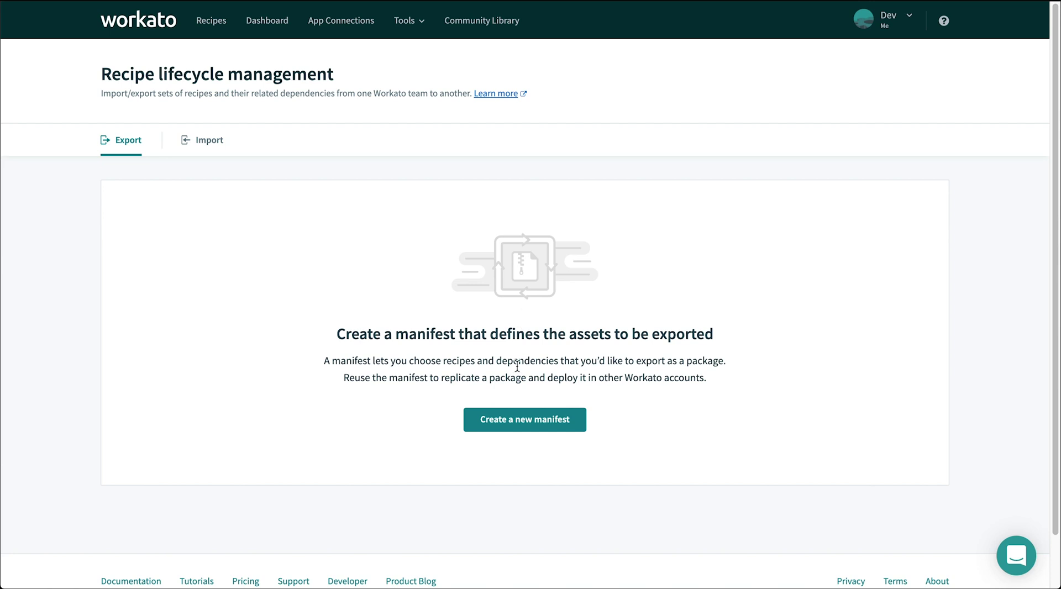
left_click(521, 422)
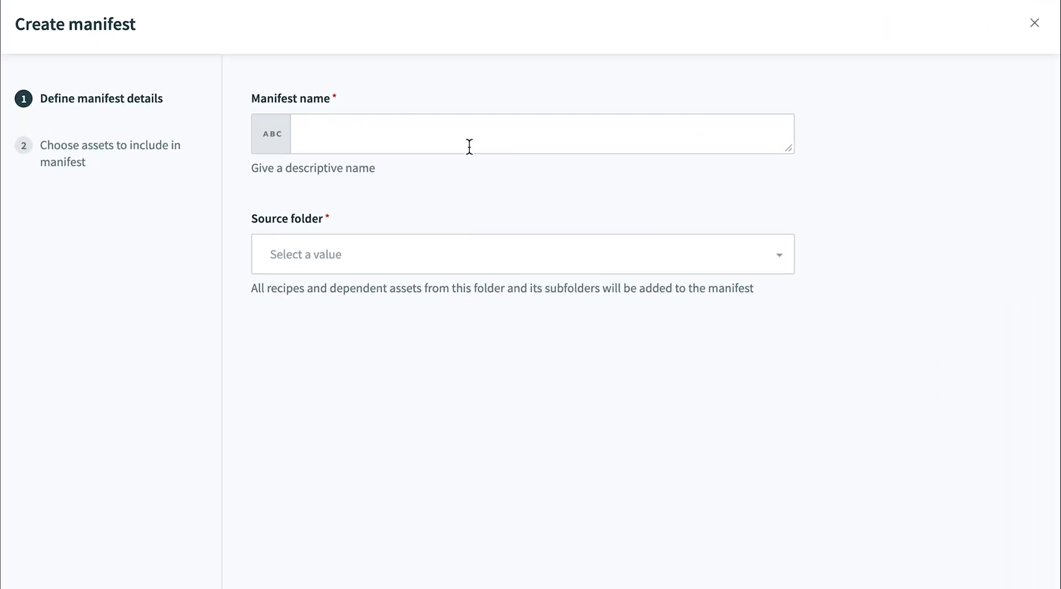
left_click(469, 147)
type("Slack Autom")
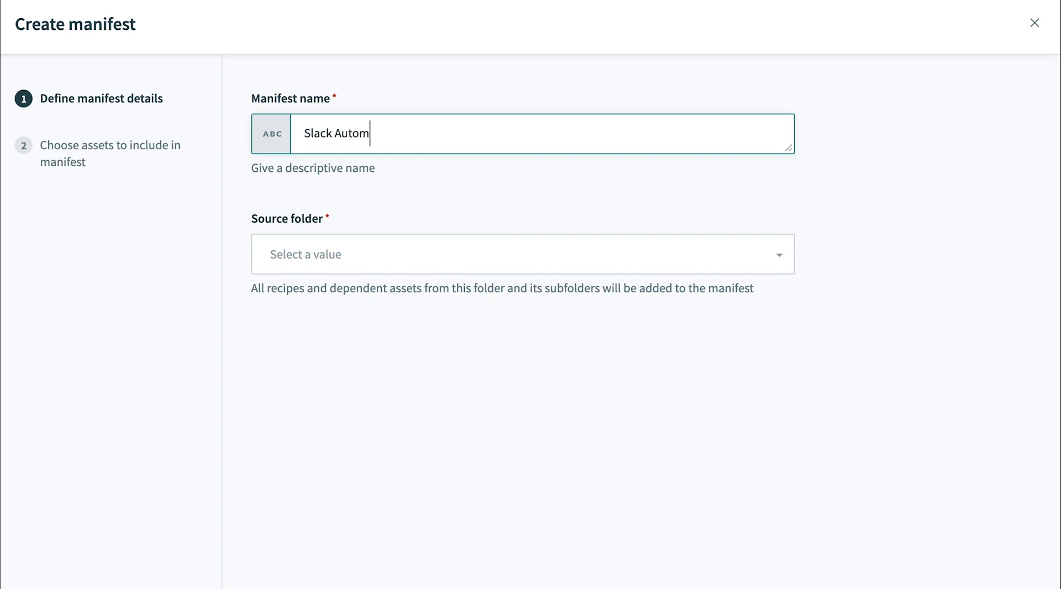
type("ations")
Step: Set the manifest's source folder to Slack and proceed to choosing its assets
left_click(442, 254)
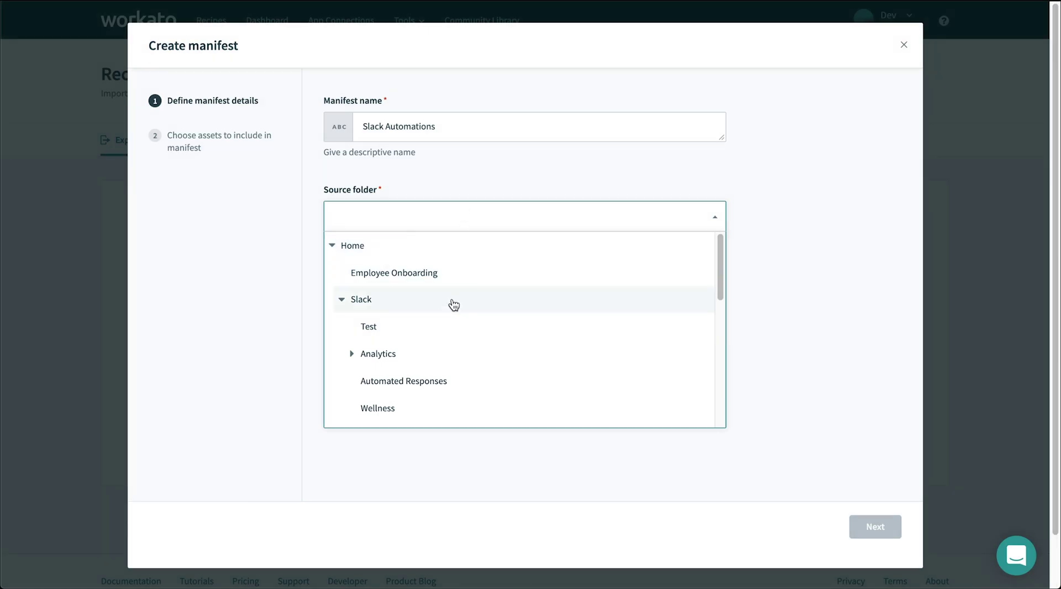
left_click(422, 369)
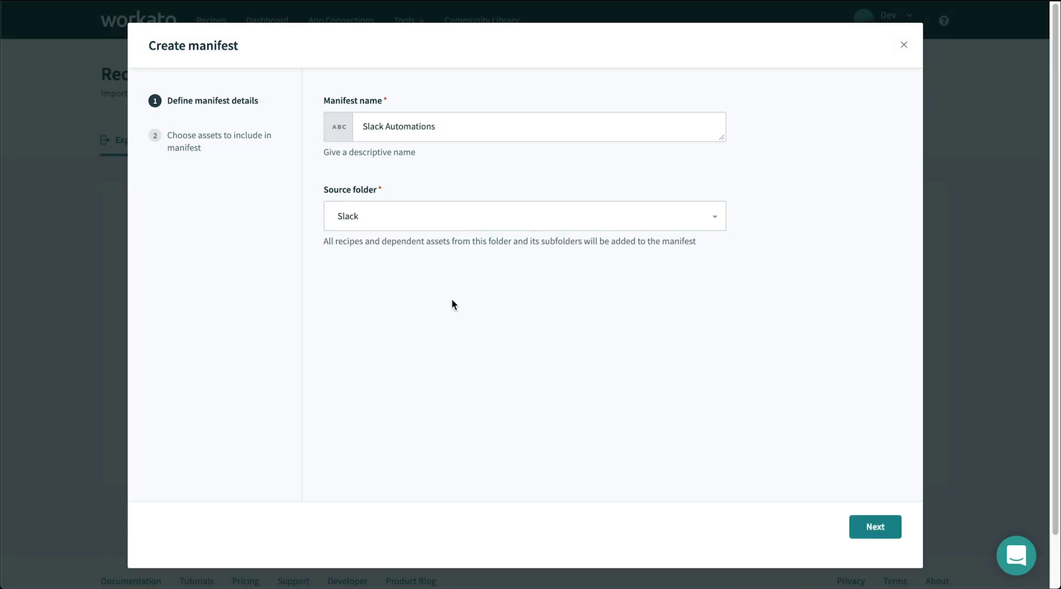
left_click(864, 529)
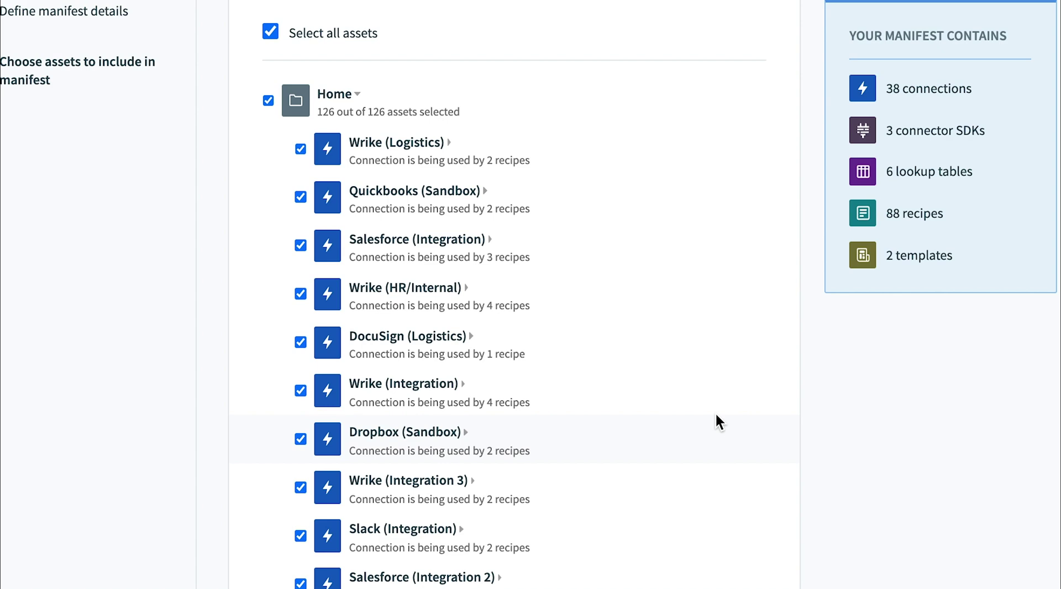
Step: Examine the manifest's assets, including the recipes using Workbot (Integration) and the dependencies of "Notify on Opportunity in Salesforce and Link Source"
scroll(715, 423, "down", 8)
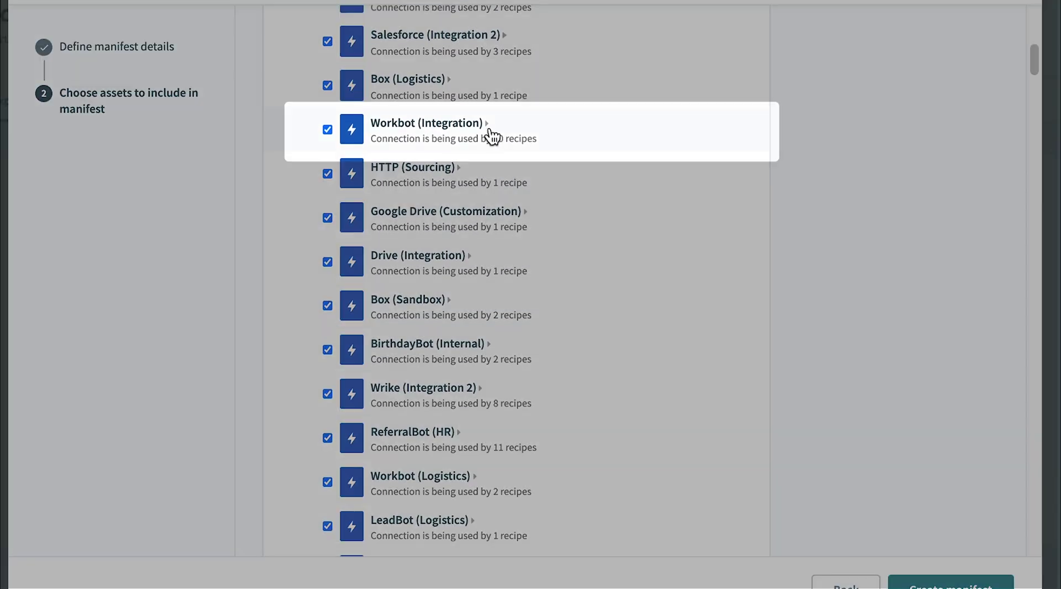
left_click(486, 134)
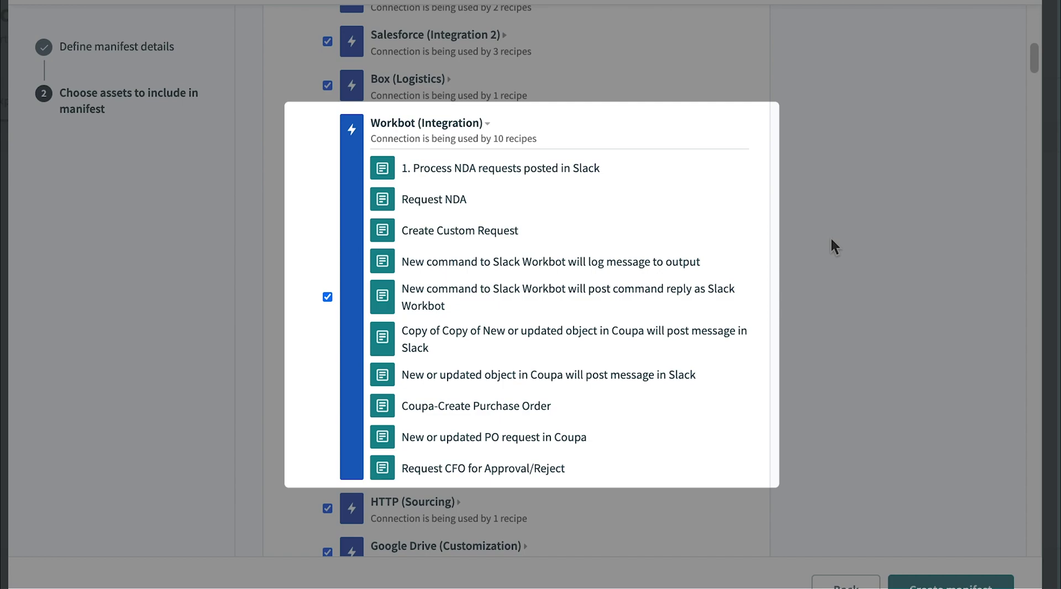
scroll(831, 240, "down", 20)
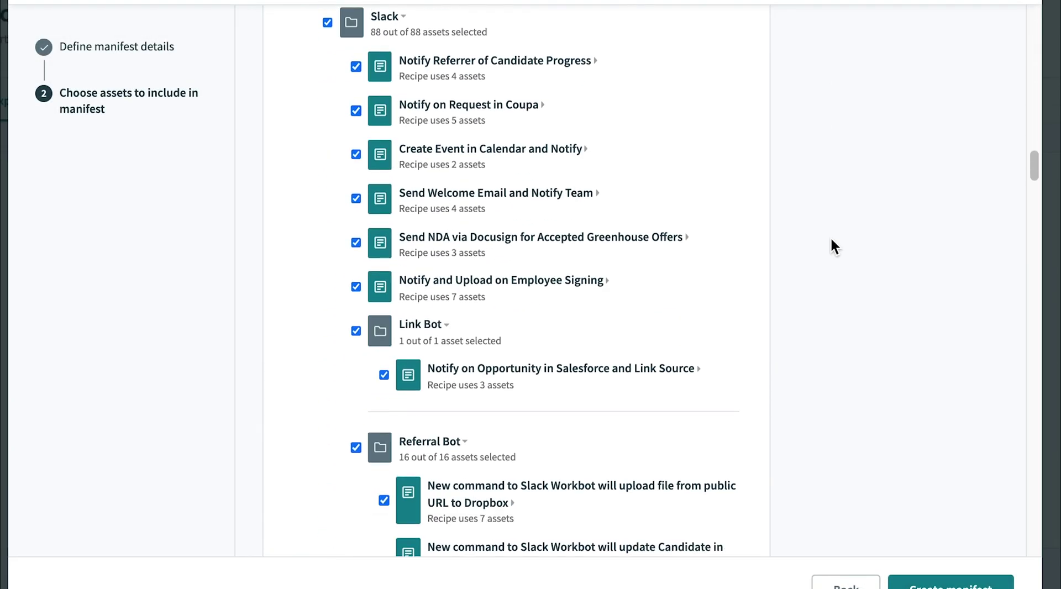
scroll(829, 246, "down", 3)
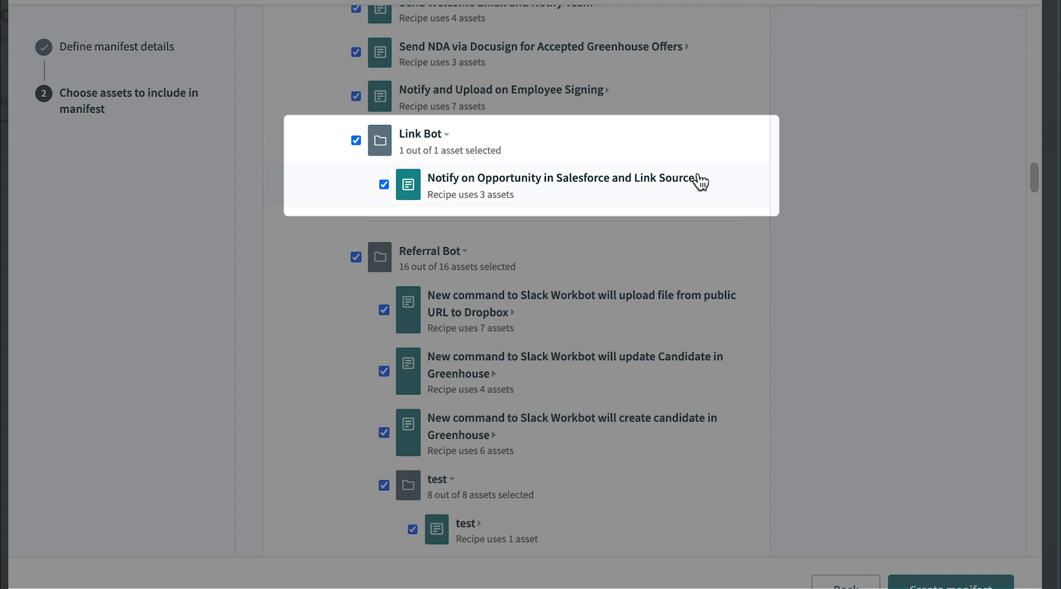
left_click(699, 179)
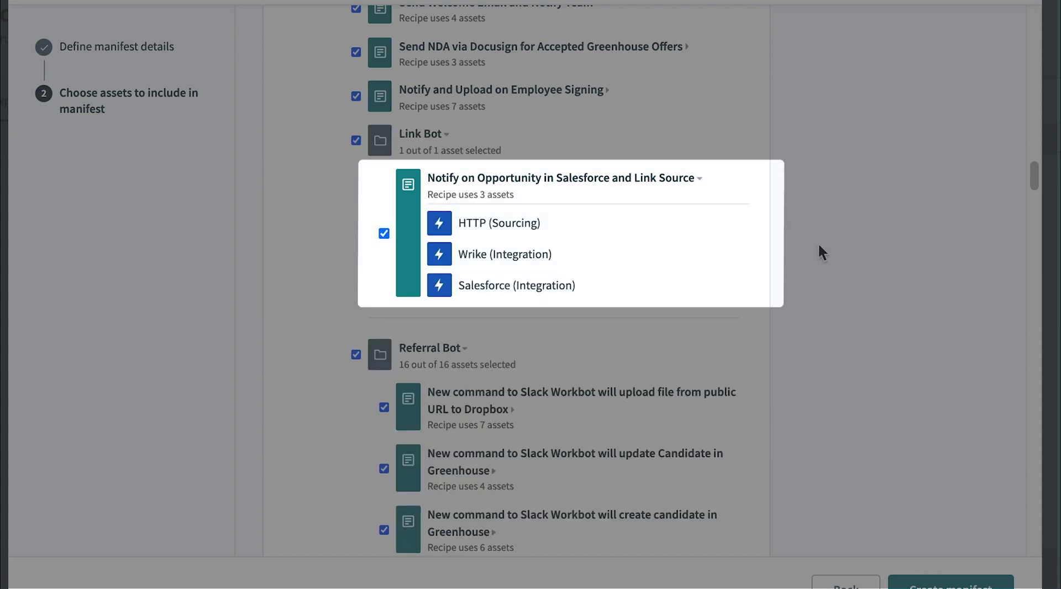
scroll(819, 246, "down", 15)
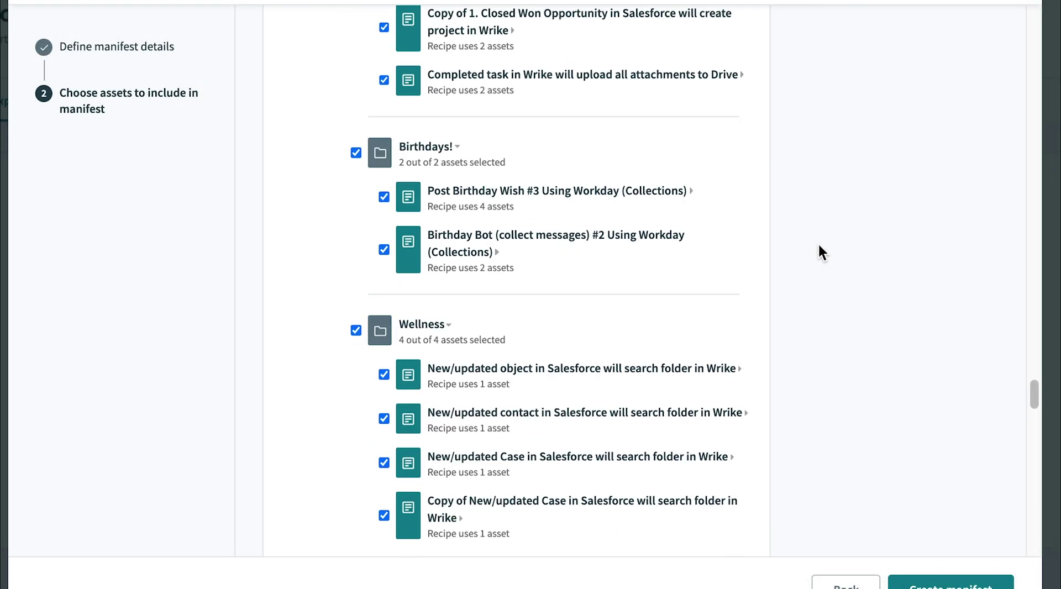
scroll(818, 246, "down", 20)
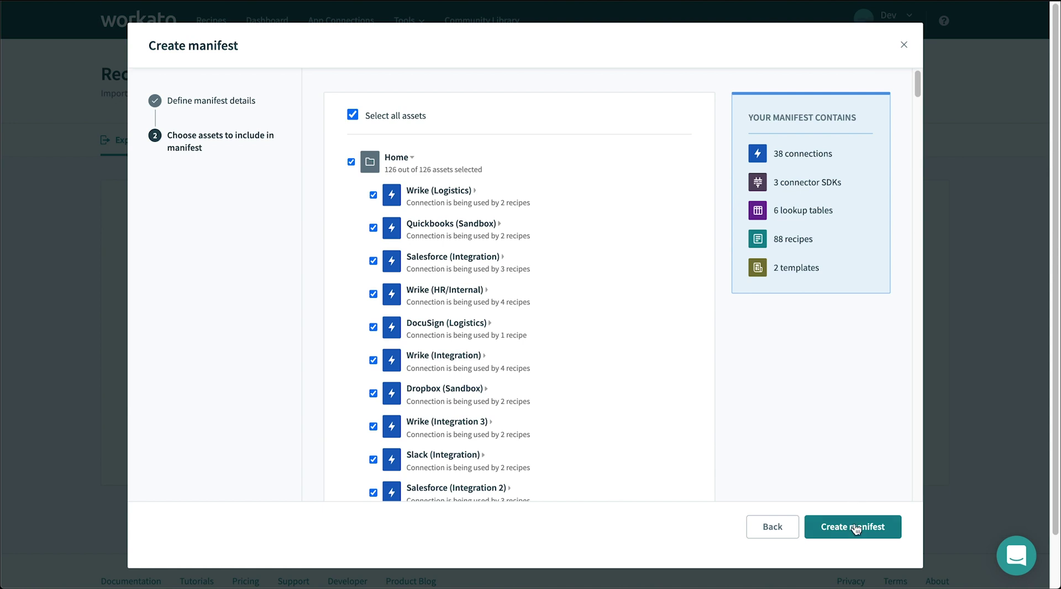
Step: Create the Slack Automations manifest with all assets selected and build and export its package
left_click(854, 527)
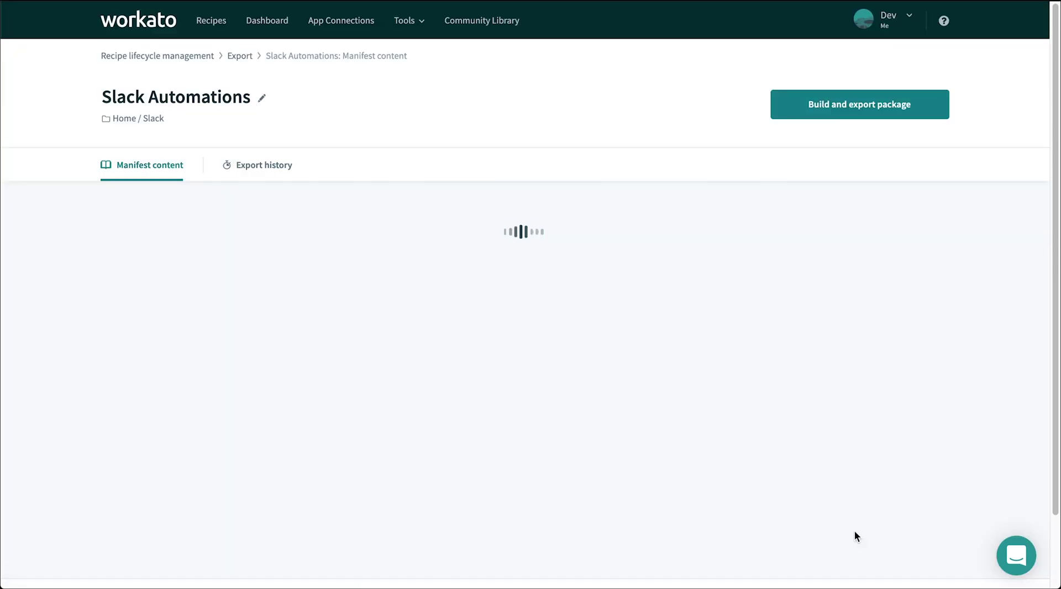
left_click(867, 100)
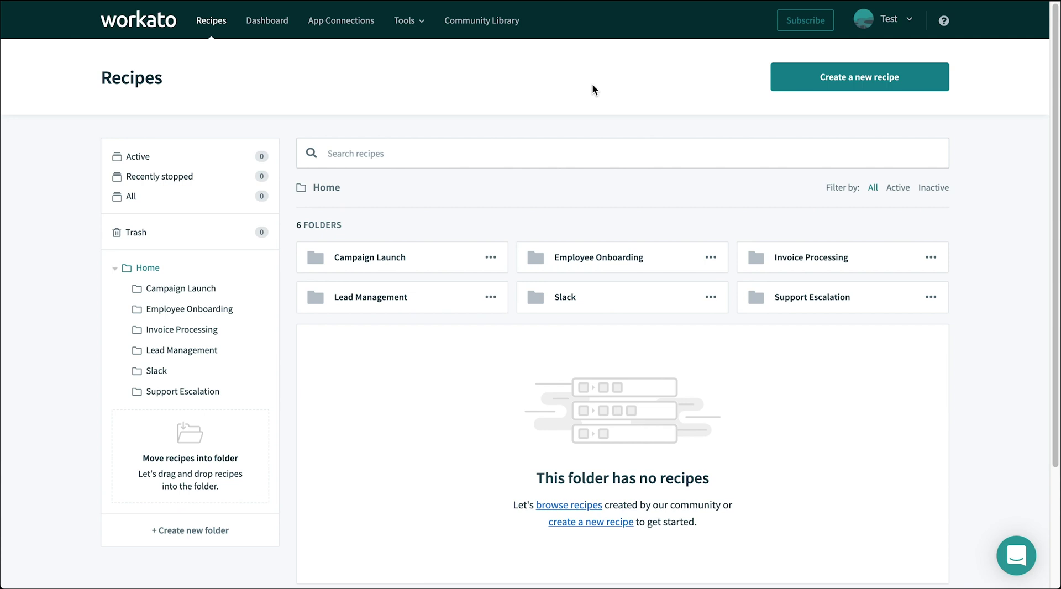
Step: Check the Slack folder in the Test account and start a package import in Recipe lifecycle management
left_click(157, 371)
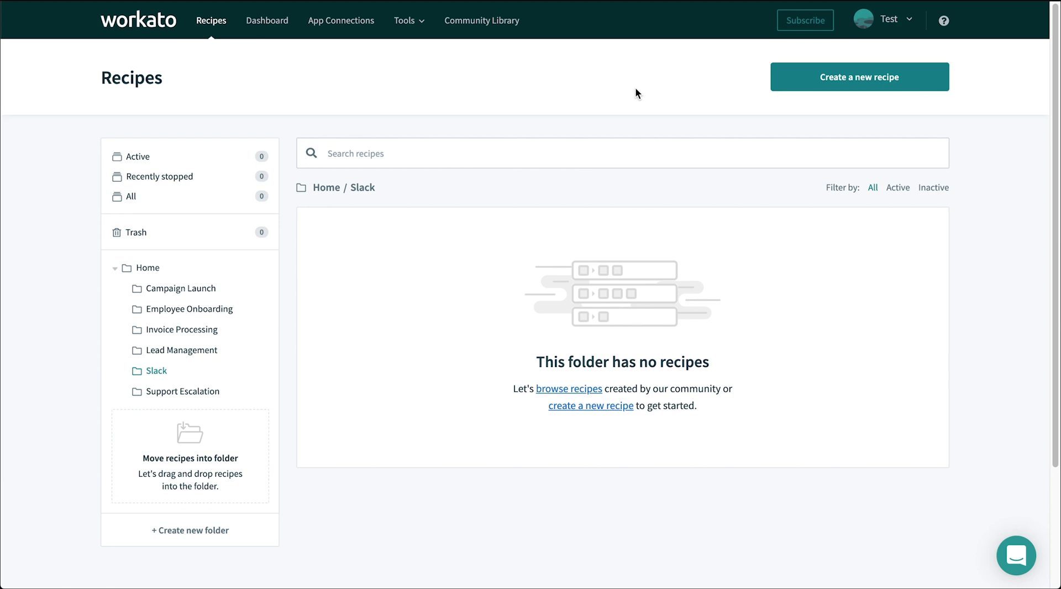
left_click(402, 28)
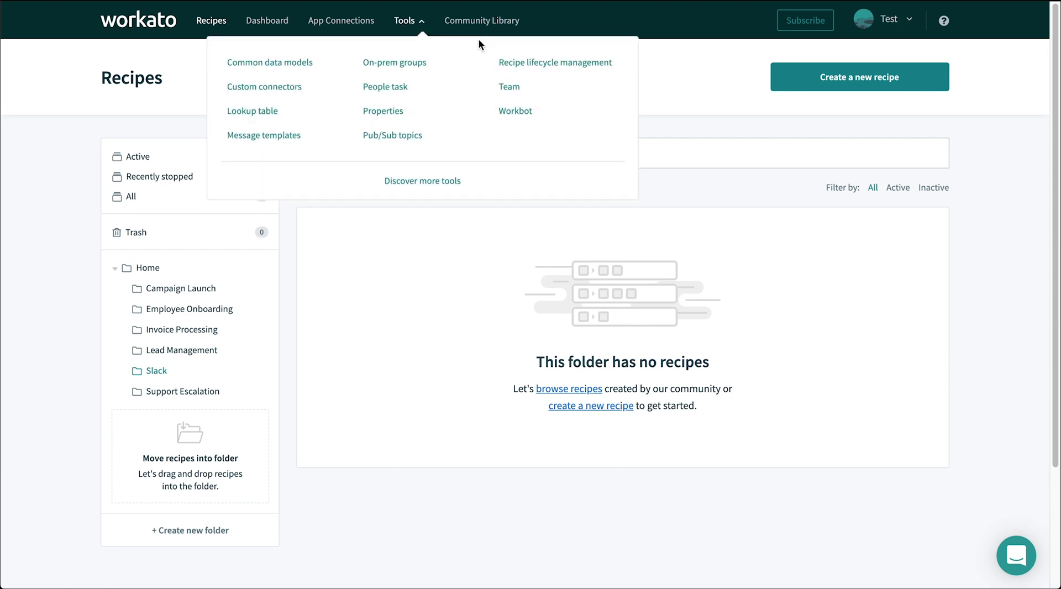
left_click(509, 63)
left_click(202, 144)
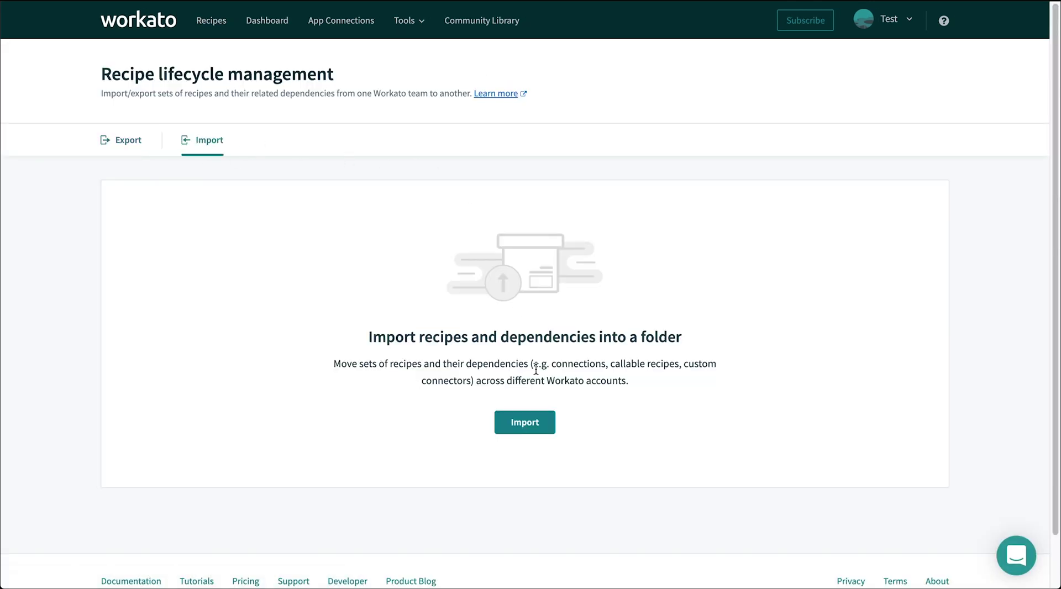
left_click(531, 424)
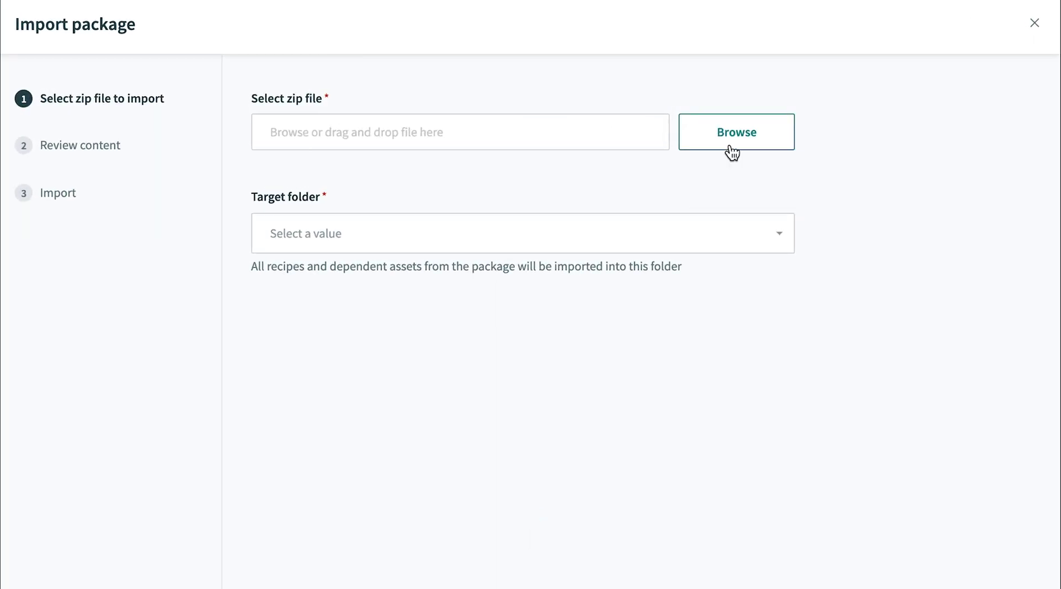
Step: Select slack_dev.zip from Downloads as the package to import and set Slack as the target folder
left_click(731, 148)
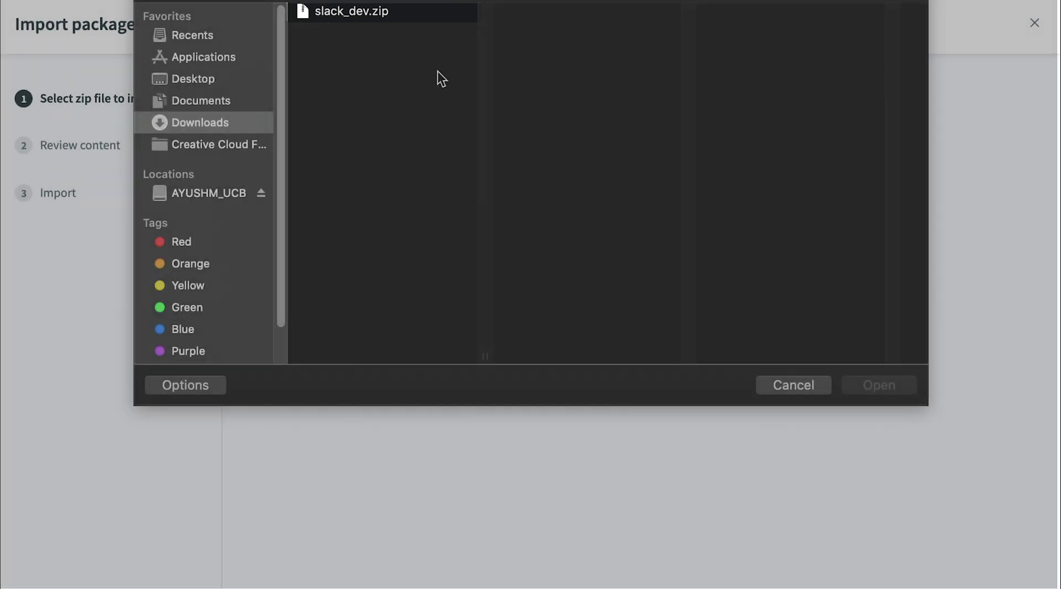
double_click(371, 12)
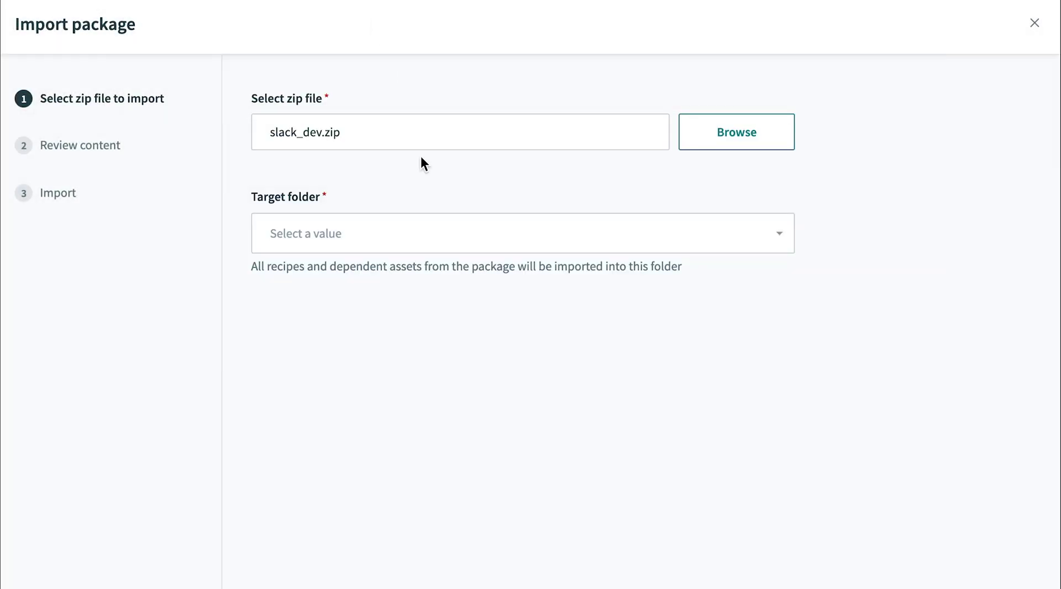
left_click(438, 236)
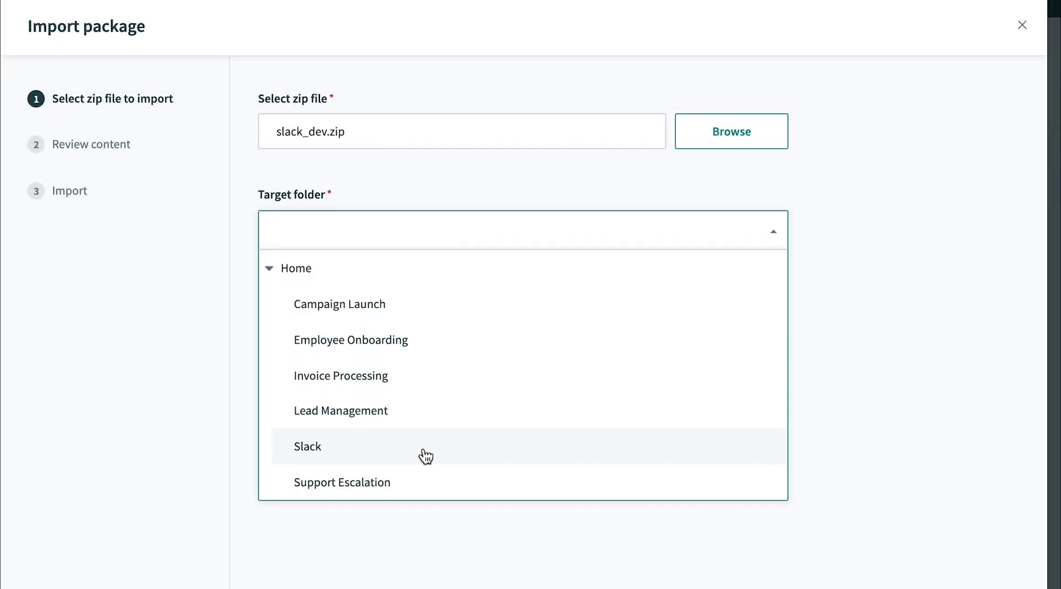
left_click(423, 465)
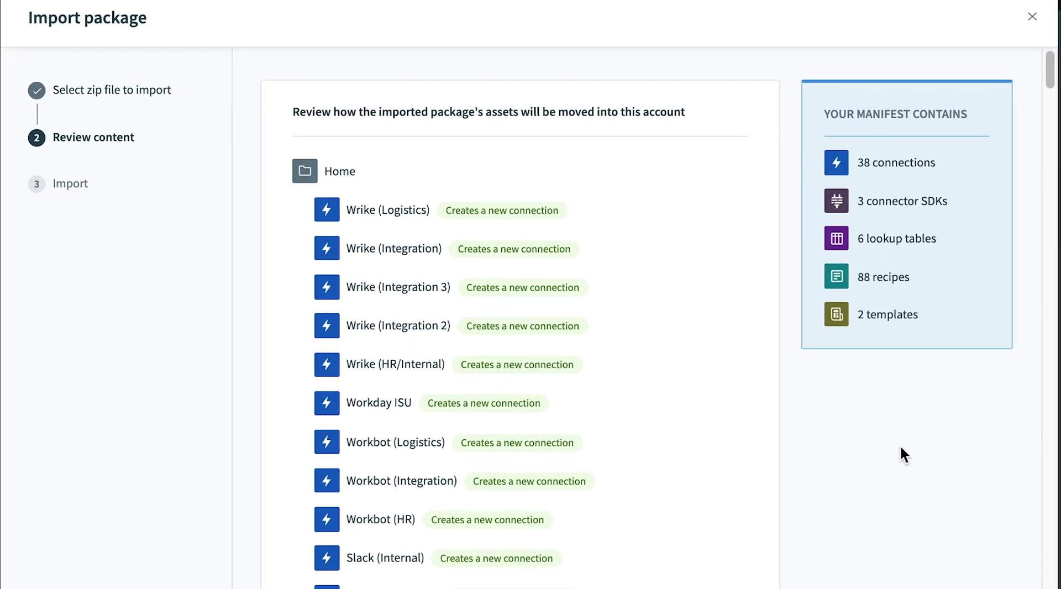
Step: Review how the package's assets will be moved into the Test account, import the package and finish
scroll(899, 444, "down", 15)
scroll(900, 448, "down", 1)
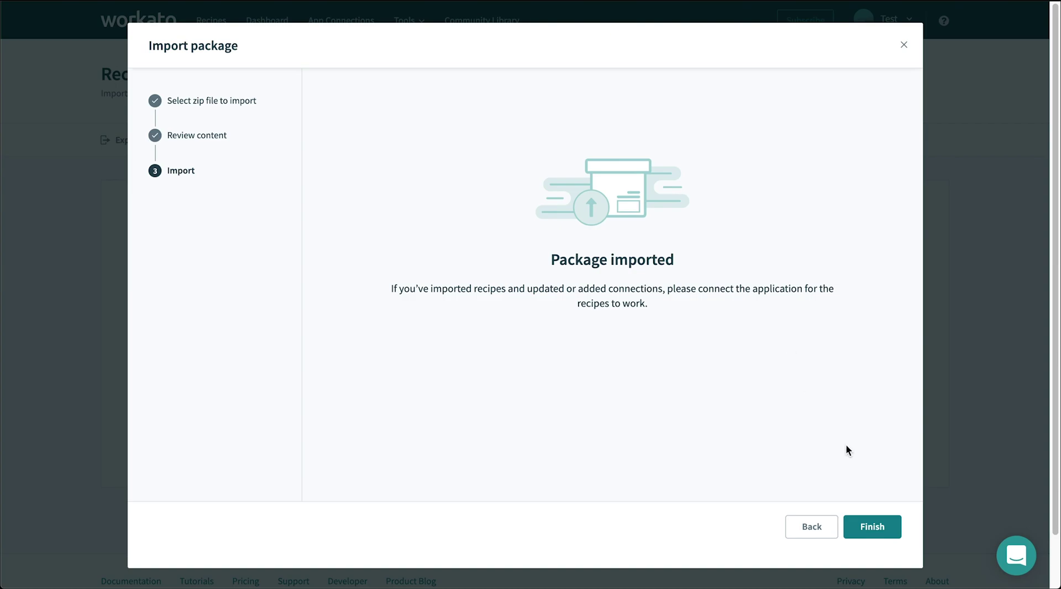
left_click(871, 526)
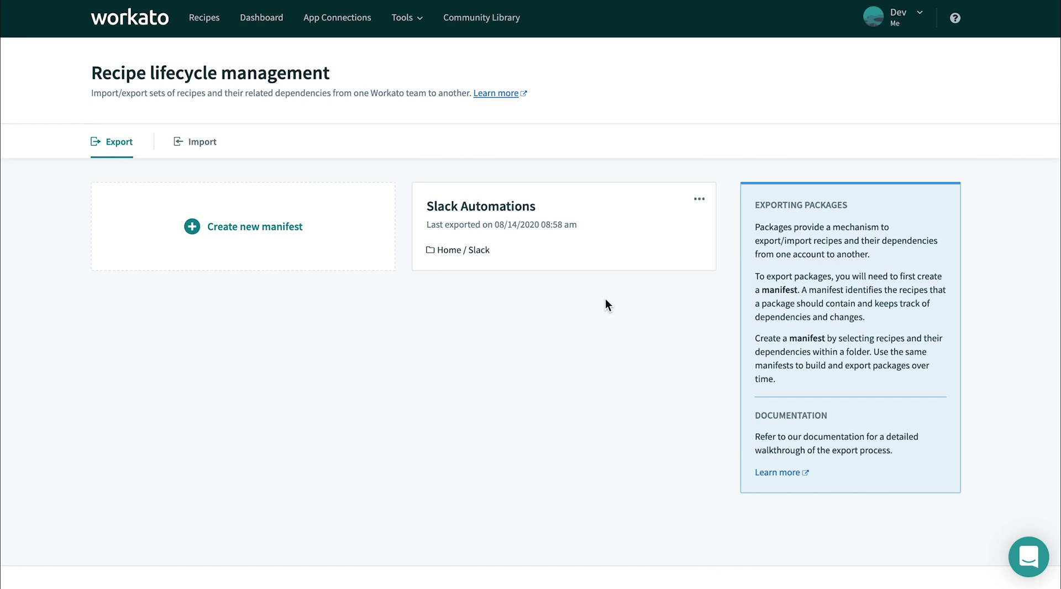
Step: Open the Slack Automations manifest and review its new and changed assets
left_click(597, 262)
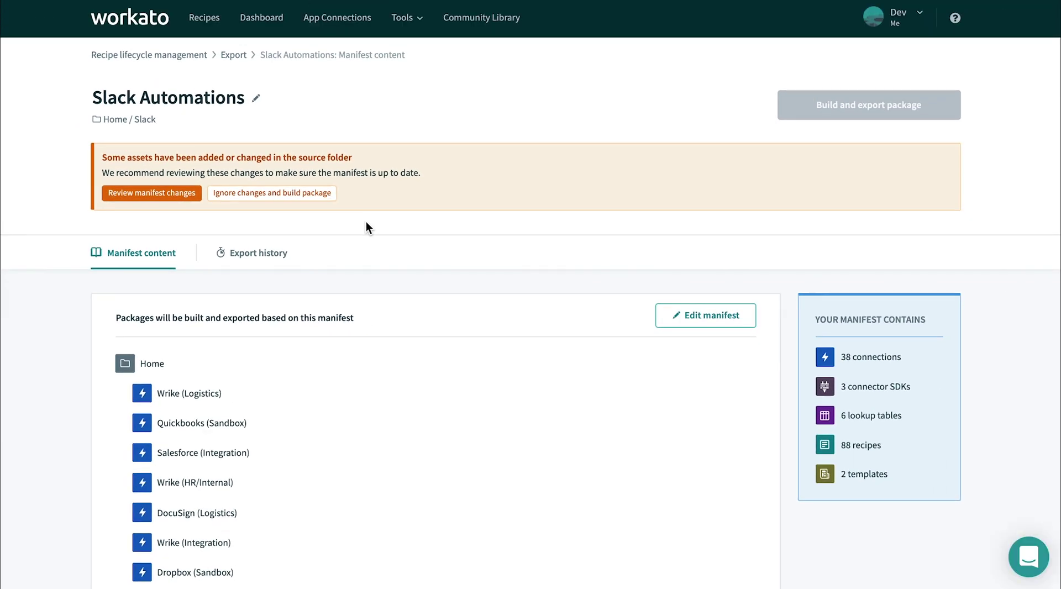
left_click(191, 194)
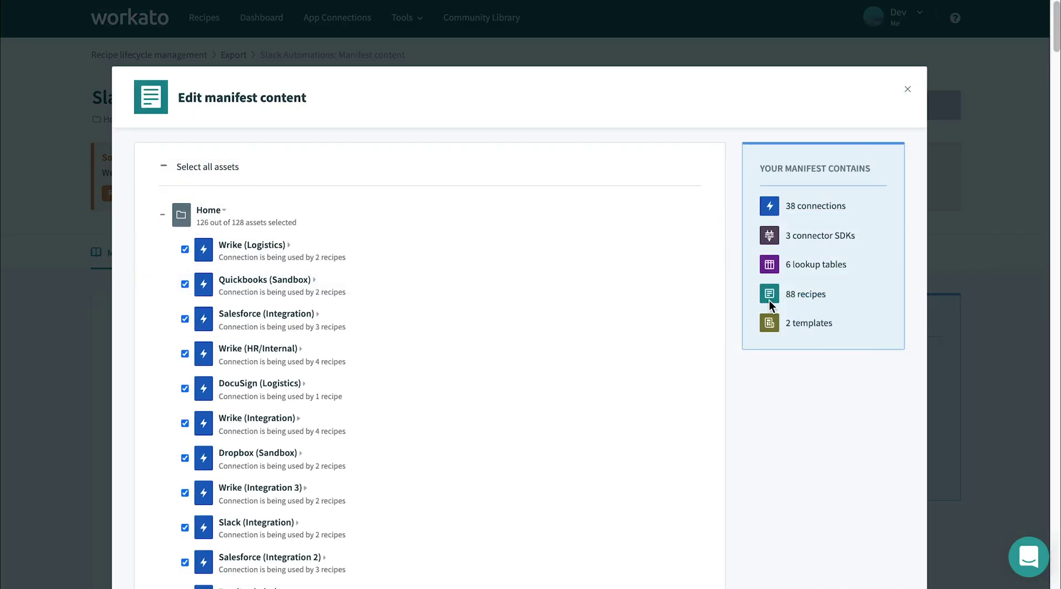
scroll(779, 321, "down", 6)
scroll(786, 332, "down", 10)
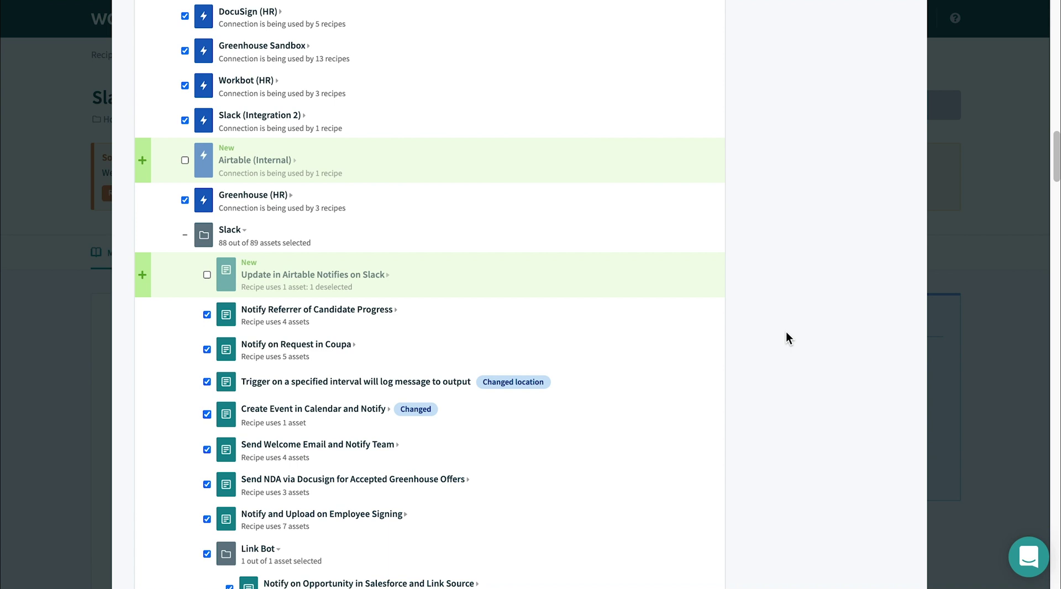
Step: Deselect all assets in the Home folder of the manifest
scroll(785, 331, "up", 15)
left_click(162, 214)
left_click(163, 214)
left_click(163, 215)
Step: Select the Airtable (Internal) connection and the recipes Update in Airtable Notifies on Slack, Trigger on a specified interval will log message to output, and Create Event in Calendar and Notify
scroll(164, 217, "down", 15)
scroll(165, 216, "down", 4)
left_click(185, 326)
scroll(190, 332, "down", 2)
left_click(207, 306)
scroll(209, 308, "down", 2)
left_click(207, 315)
left_click(208, 344)
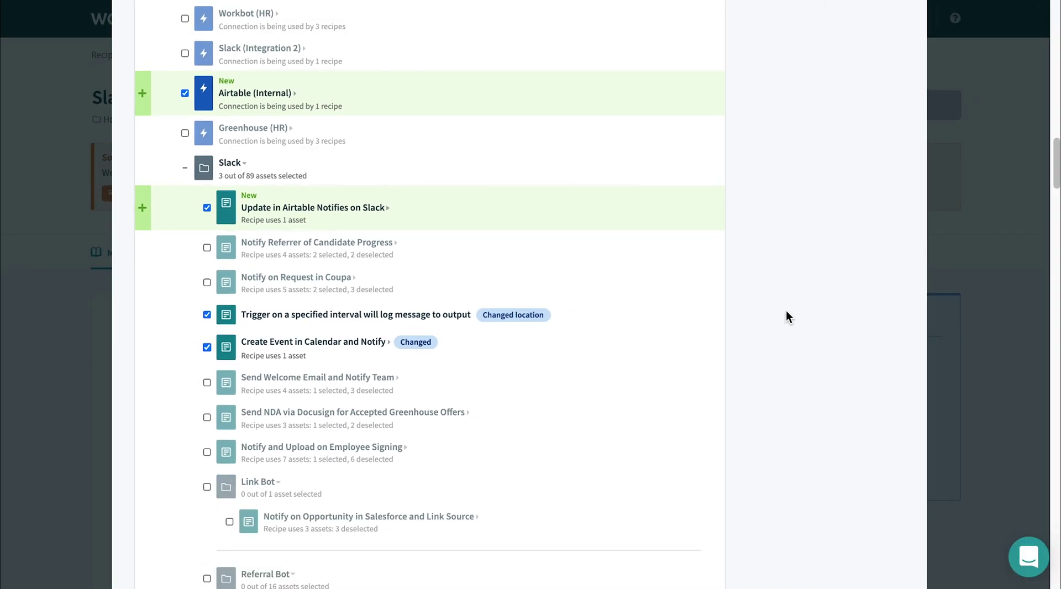
Step: Update the manifest with the chosen assets and build and export its package
scroll(786, 310, "down", 20)
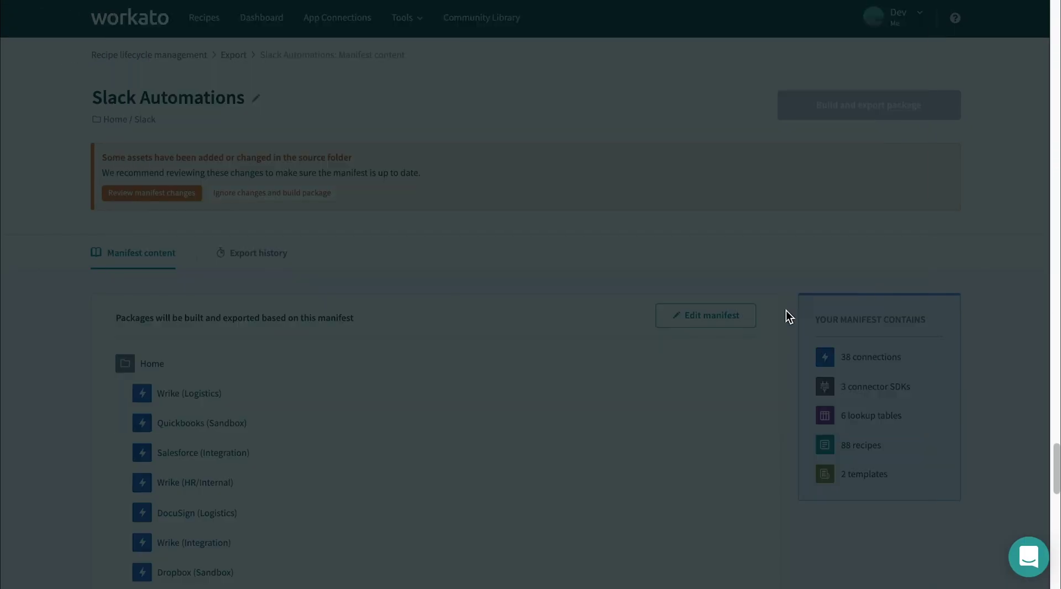
scroll(786, 310, "down", 10)
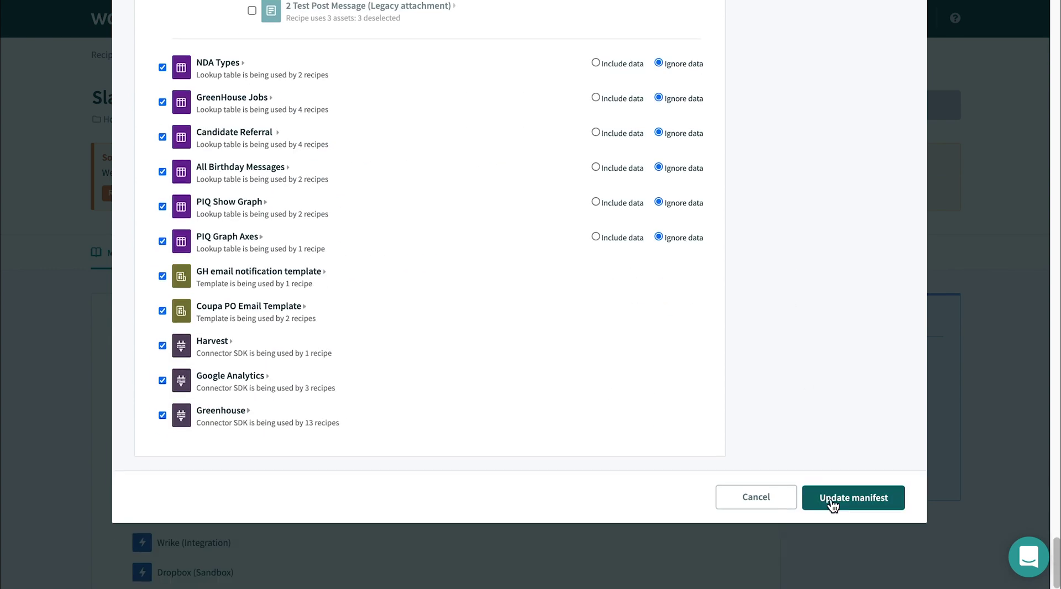
left_click(832, 503)
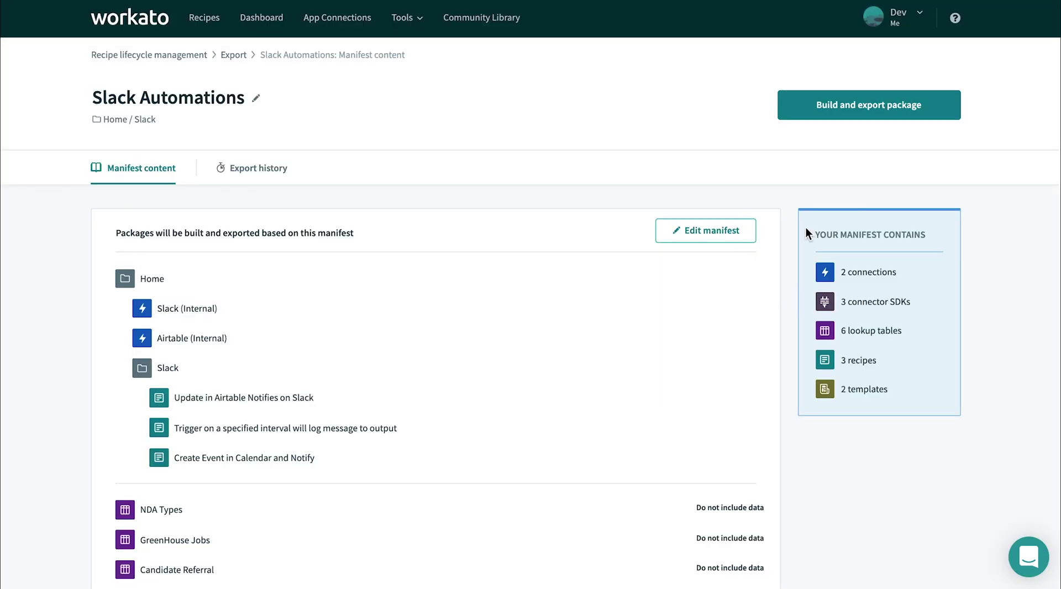
left_click(822, 108)
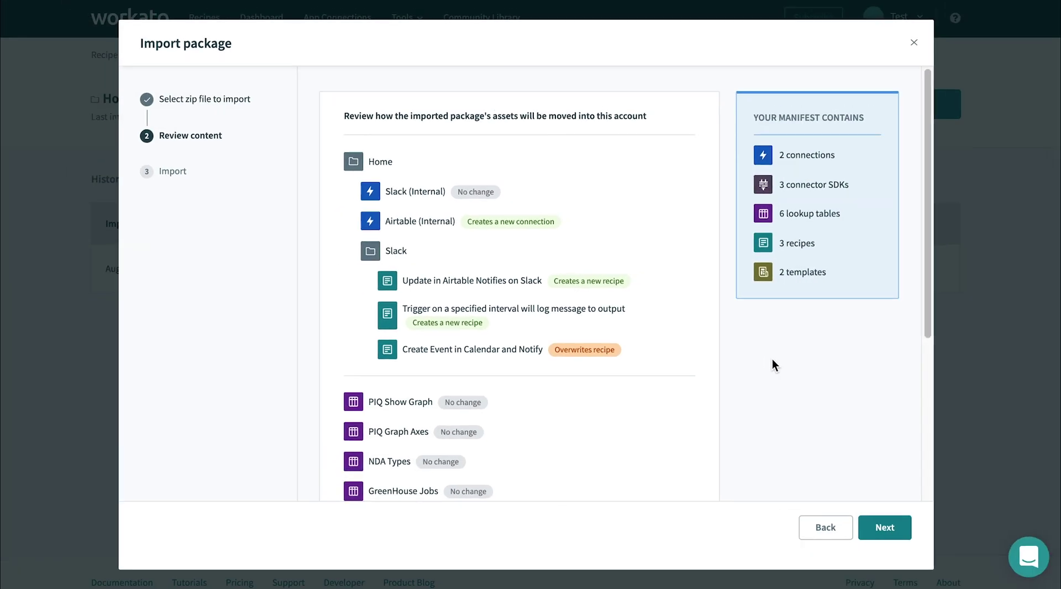
Step: Import the reviewed package into the Test account and check the recipes in its Slack folder
left_click(980, 583)
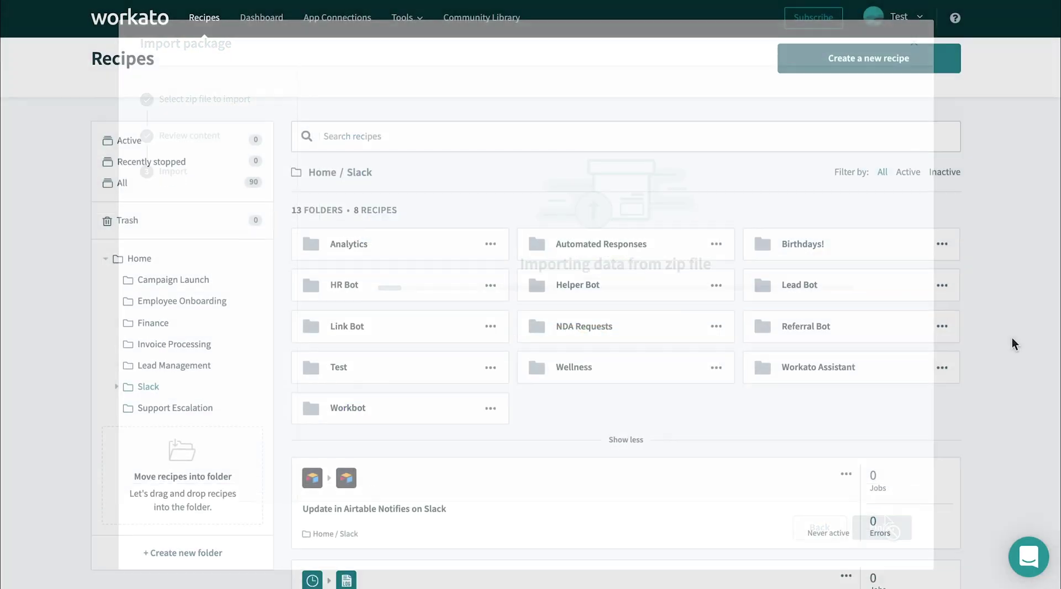
scroll(1012, 337, "down", 7)
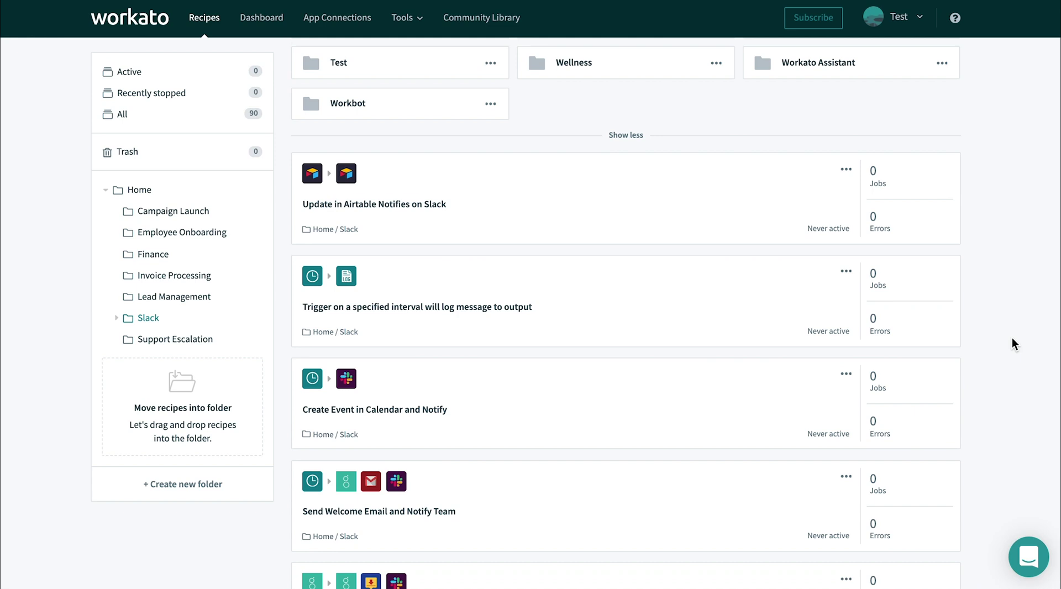